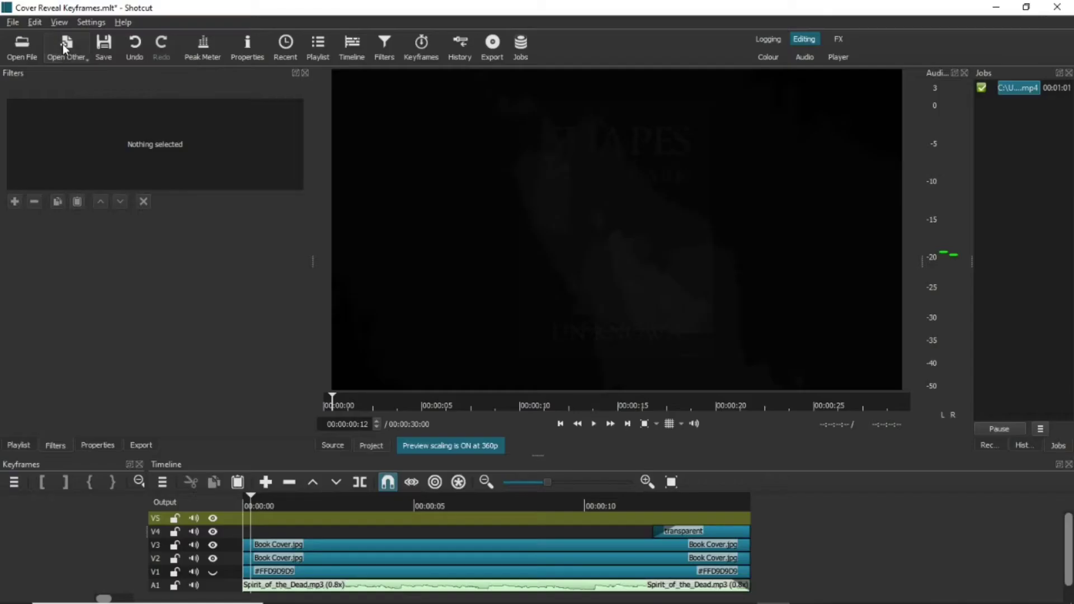
# Create a 10-second solid black (#FF000000) colour clip named 'Colour Black'.
pyautogui.click(66, 45)
pyautogui.click(65, 78)
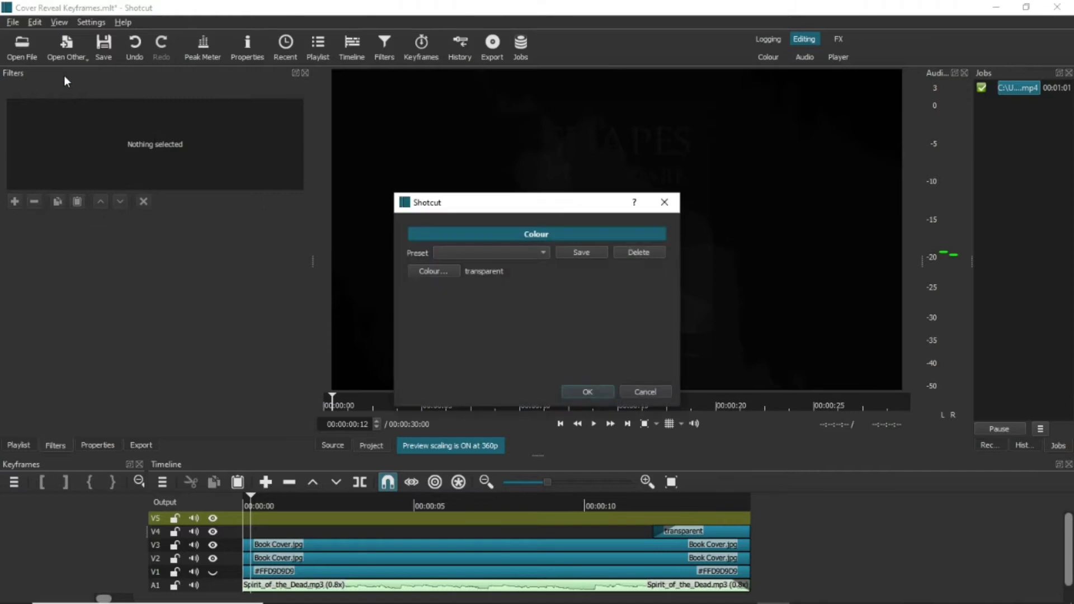
pyautogui.click(433, 271)
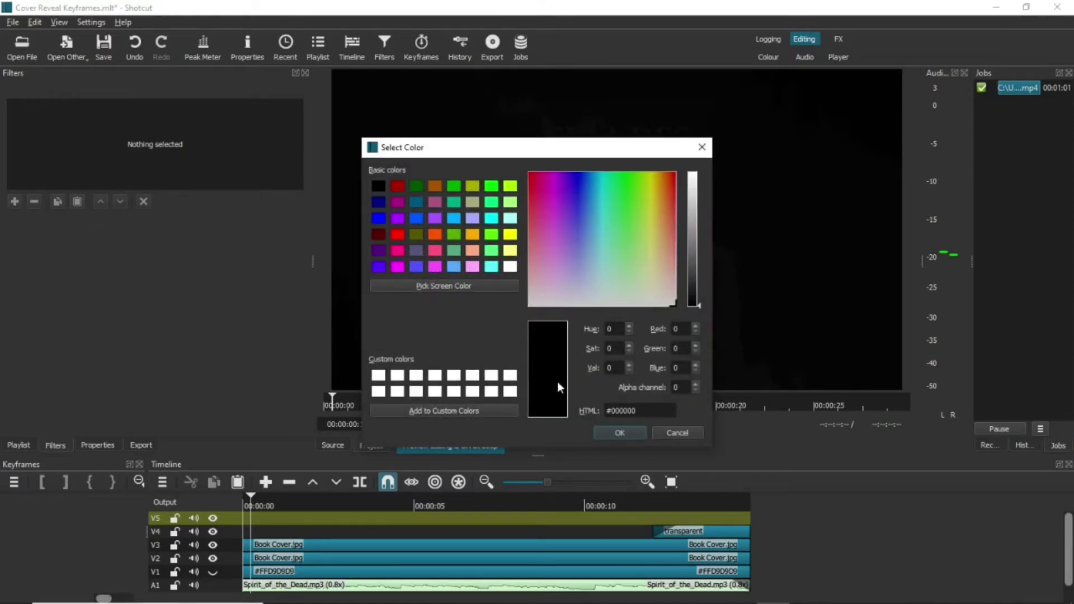
pyautogui.click(620, 433)
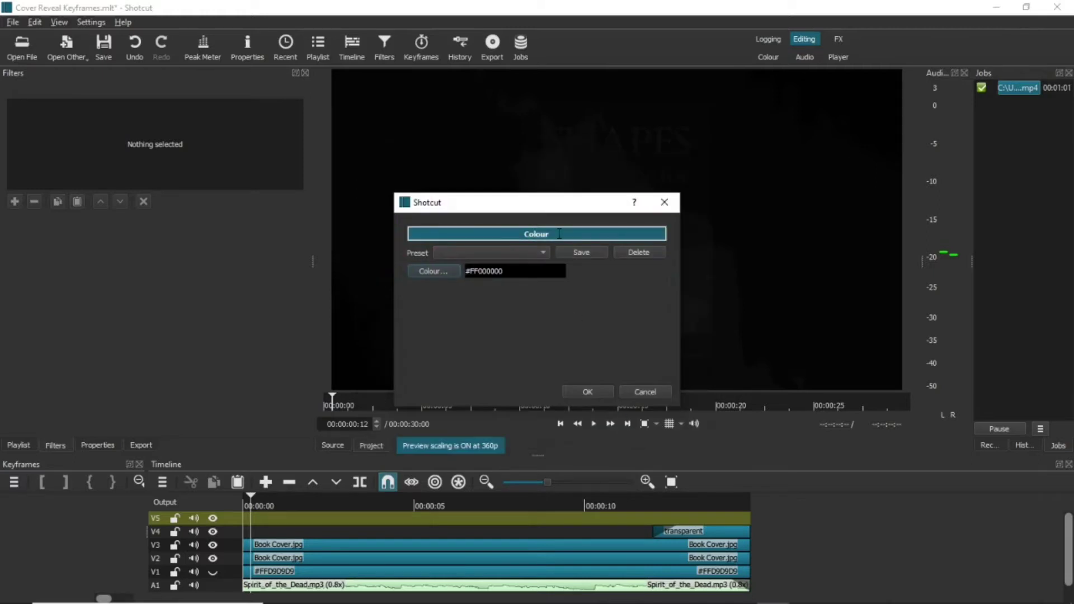
pyautogui.write('Black')
pyautogui.click(592, 391)
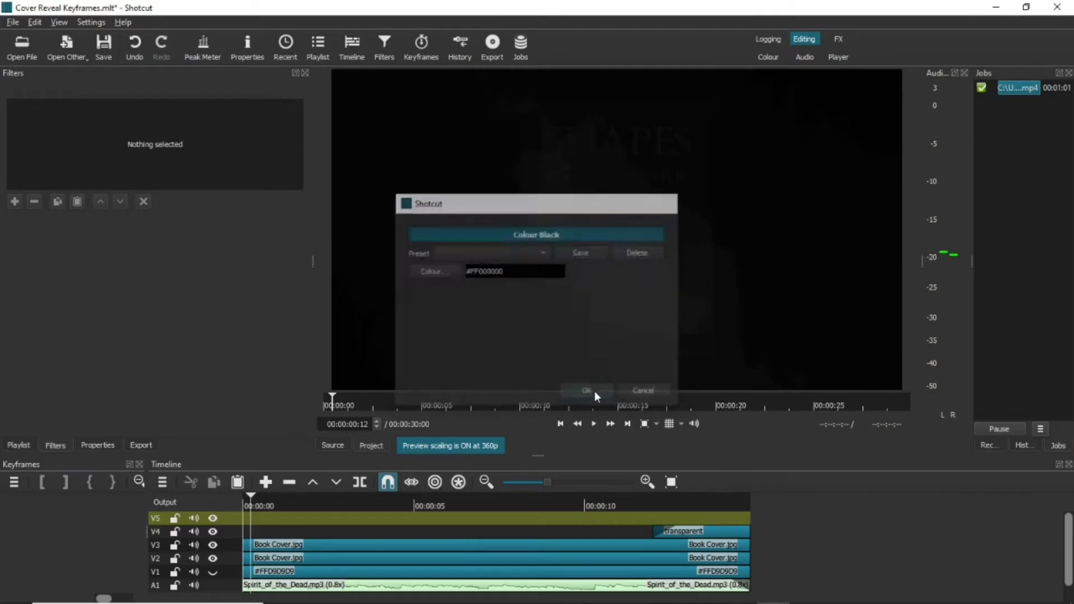
# Place the Colour Black clip on track V5, starting at zero and ending at 00:00:30:00.
pyautogui.click(316, 46)
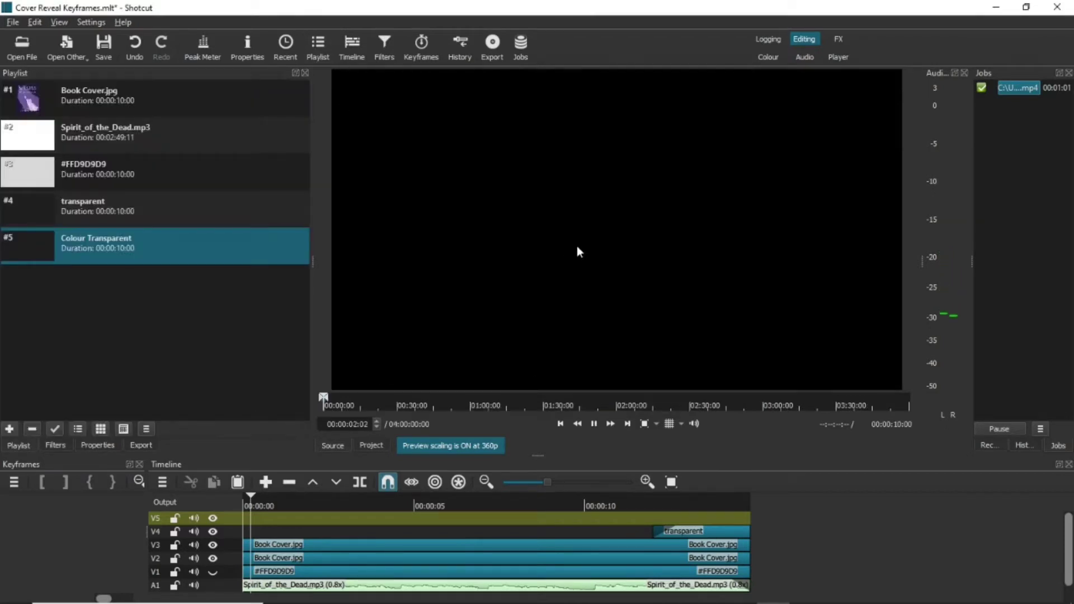
pyautogui.moveTo(577, 249); pyautogui.dragTo(44, 323)
pyautogui.moveTo(39, 285); pyautogui.dragTo(252, 518)
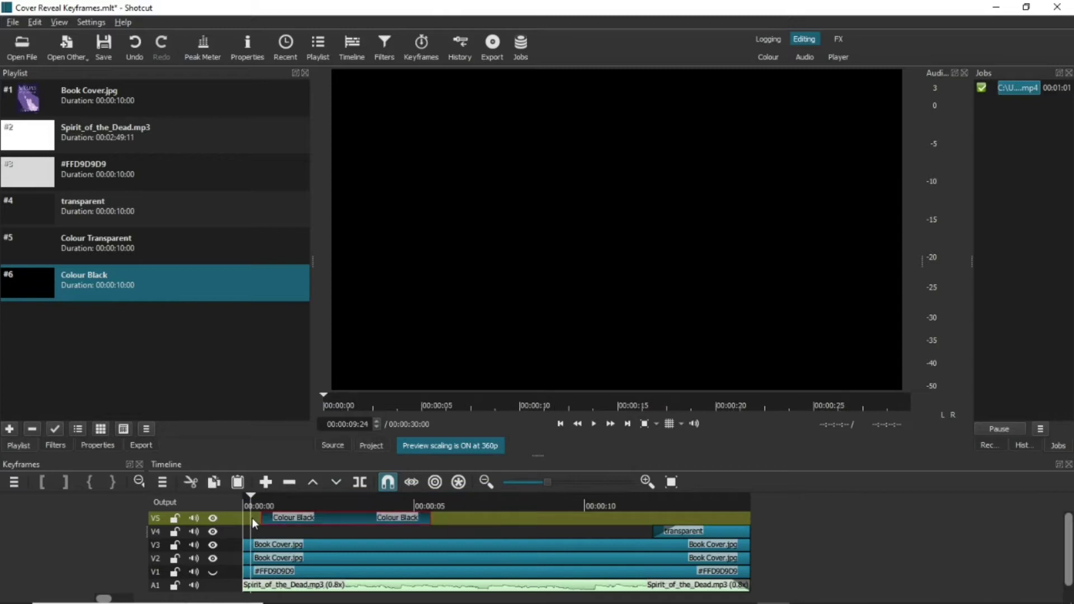
pyautogui.rightClick(252, 518)
pyautogui.click(265, 525)
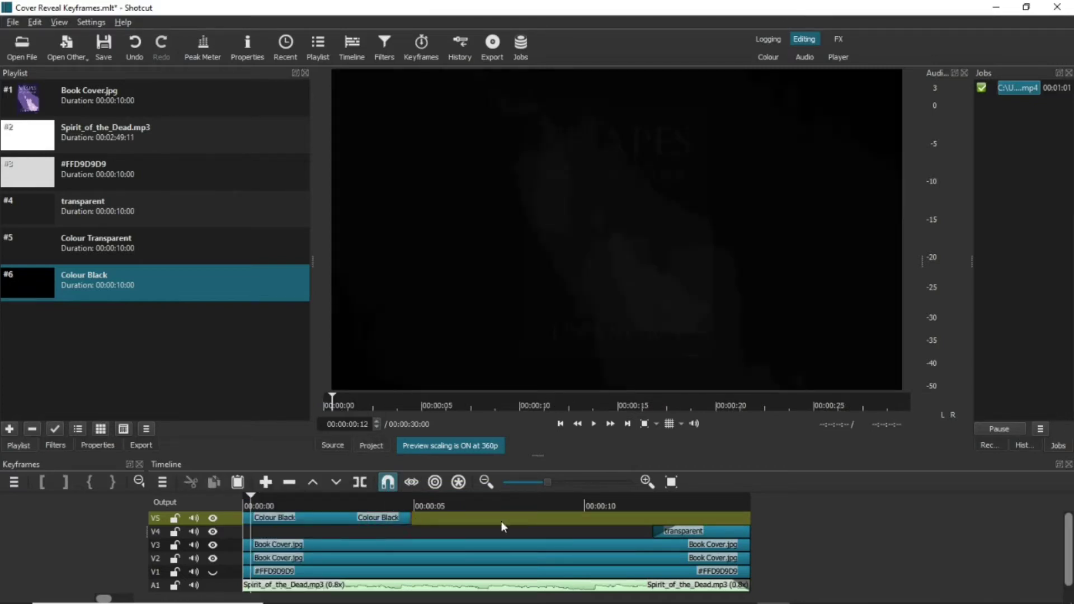
pyautogui.moveTo(502, 525); pyautogui.dragTo(771, 539)
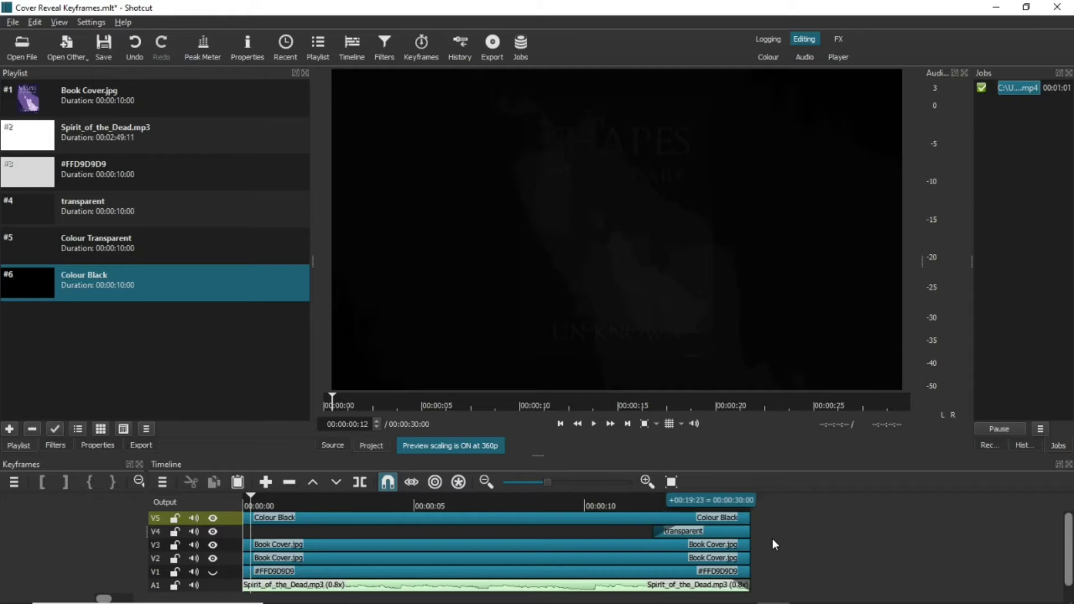
# Select the black overlay clip and bring up its list of available video filters.
pyautogui.click(334, 505)
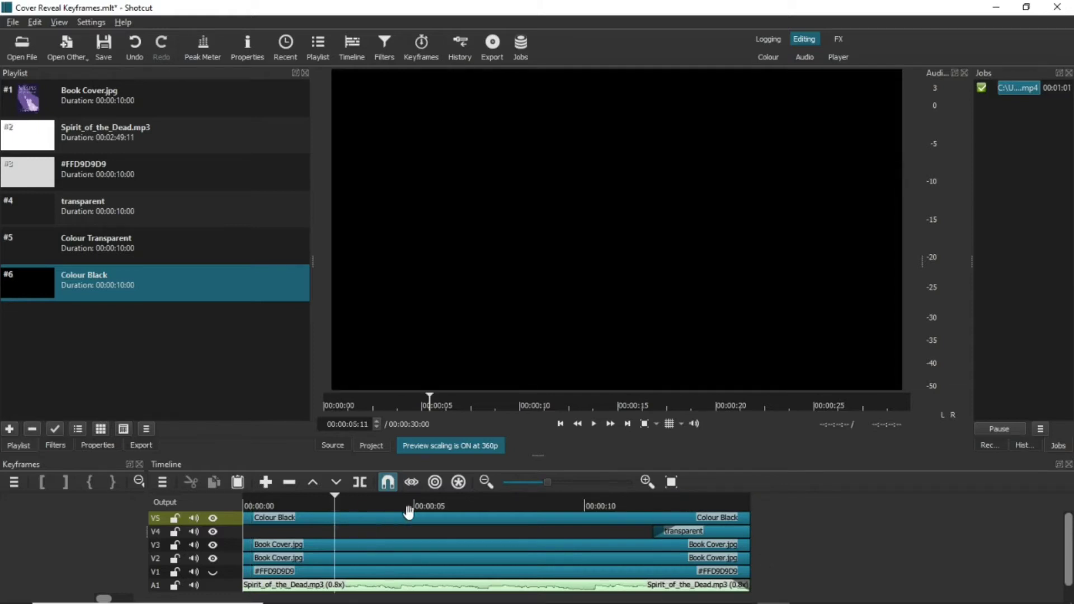
pyautogui.click(451, 503)
pyautogui.click(406, 518)
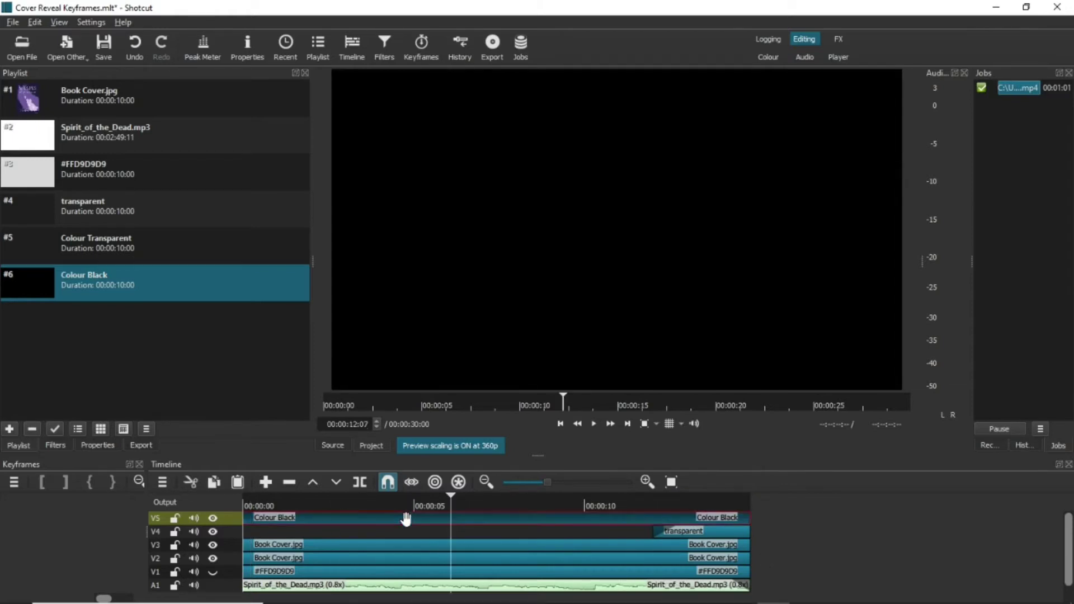
pyautogui.click(53, 445)
pyautogui.click(15, 202)
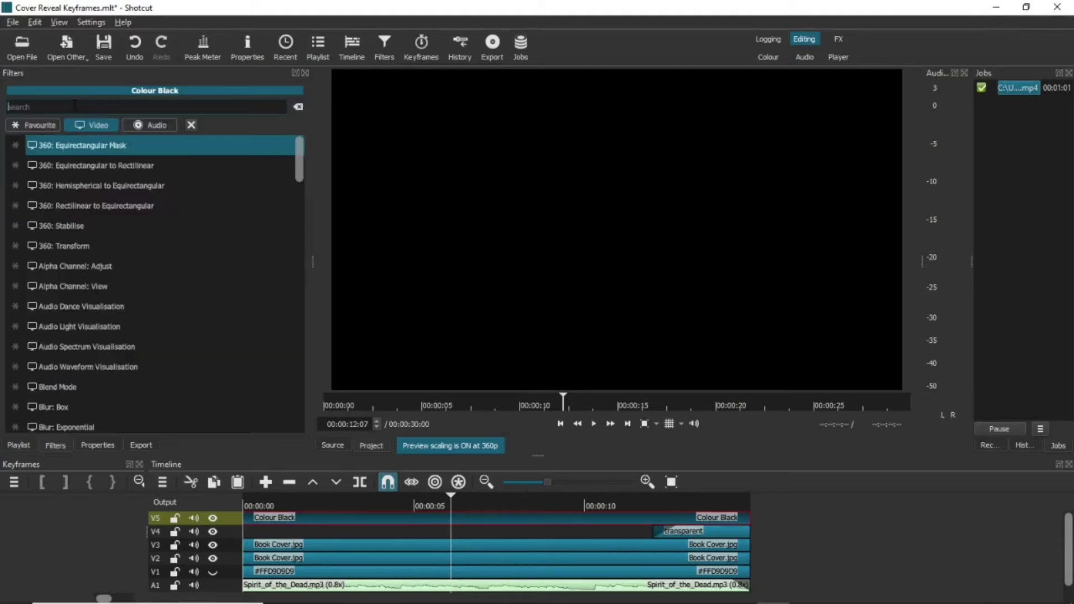
# Search 'op', add the Opacity filter and drag its Level down to 28%.
pyautogui.write('op')
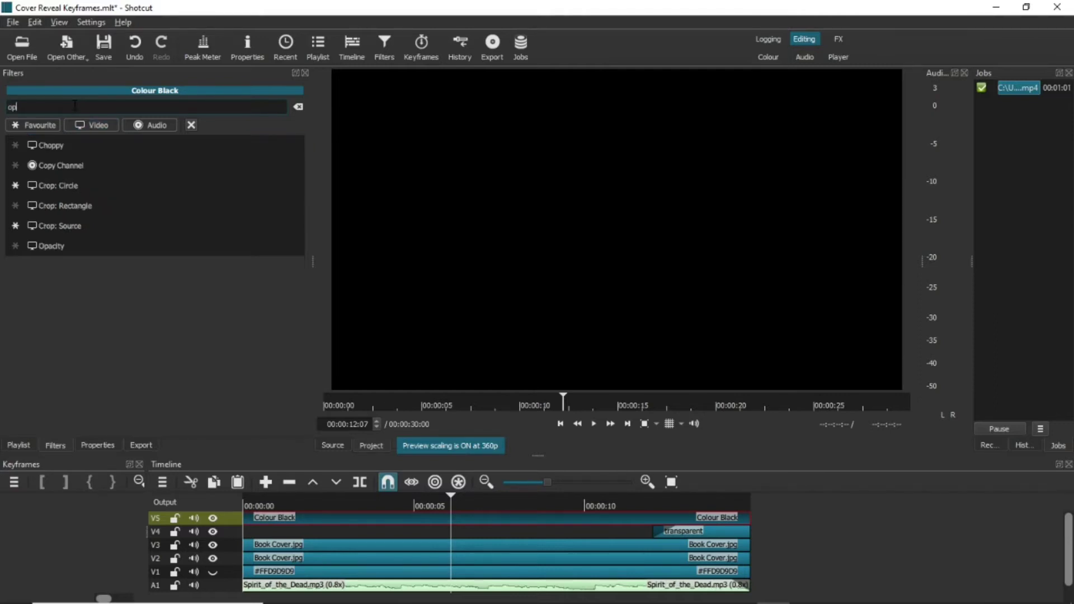
pyautogui.click(60, 247)
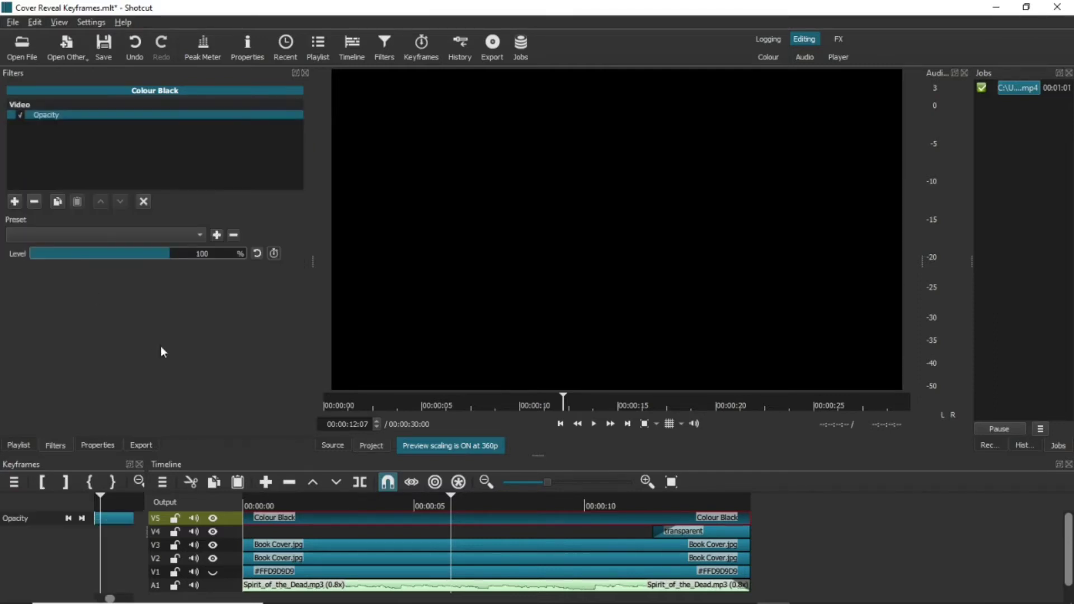
pyautogui.moveTo(160, 252); pyautogui.dragTo(75, 258)
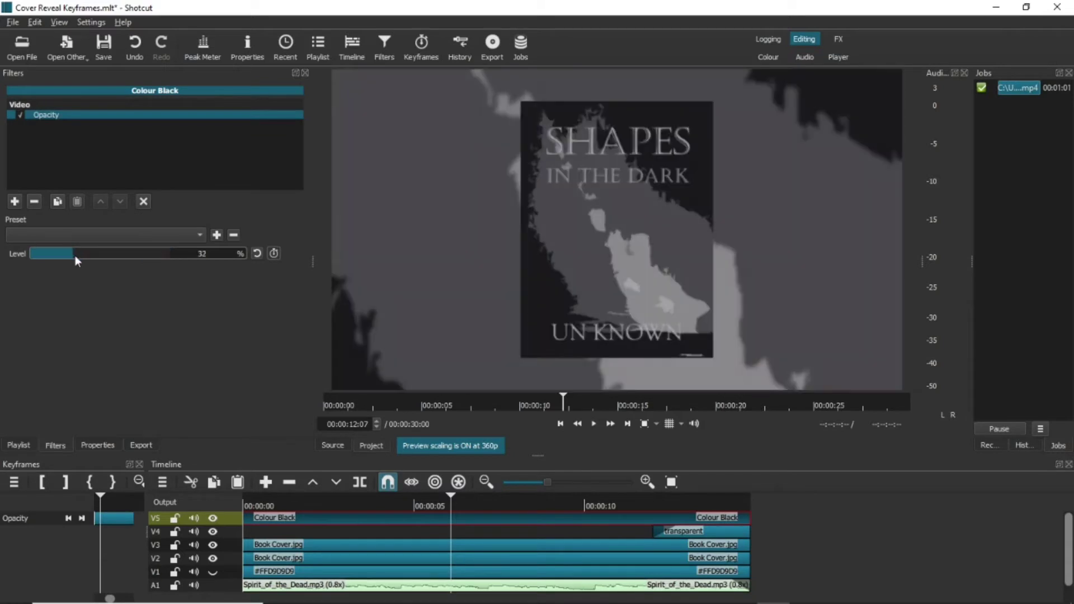
# Add an Old Film: Dust filter with Amount 48 and play back to preview it.
pyautogui.click(15, 202)
pyautogui.moveTo(299, 170); pyautogui.dragTo(314, 351)
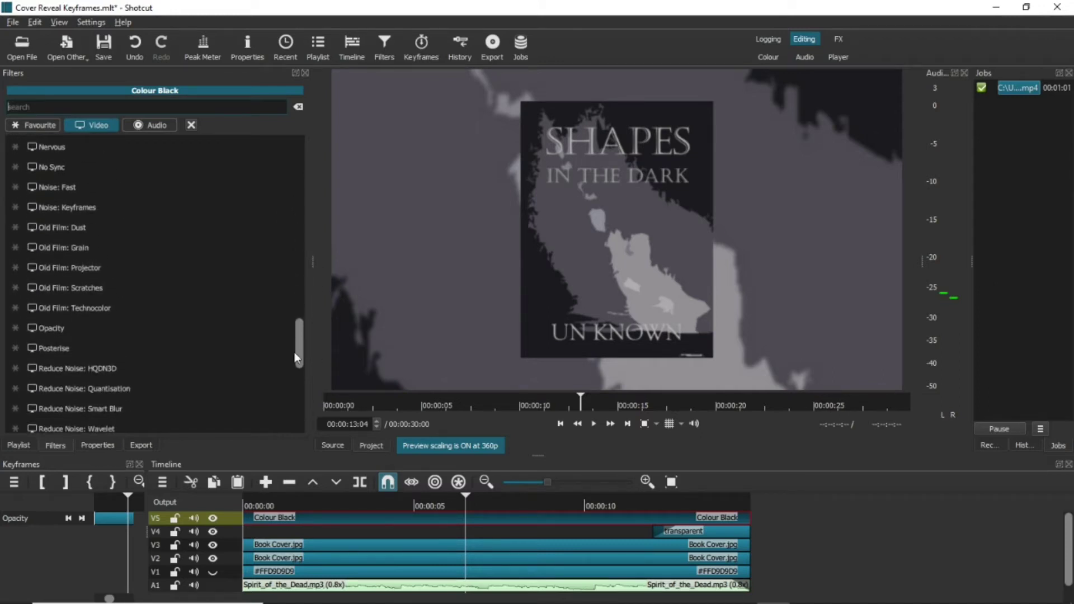
pyautogui.click(72, 227)
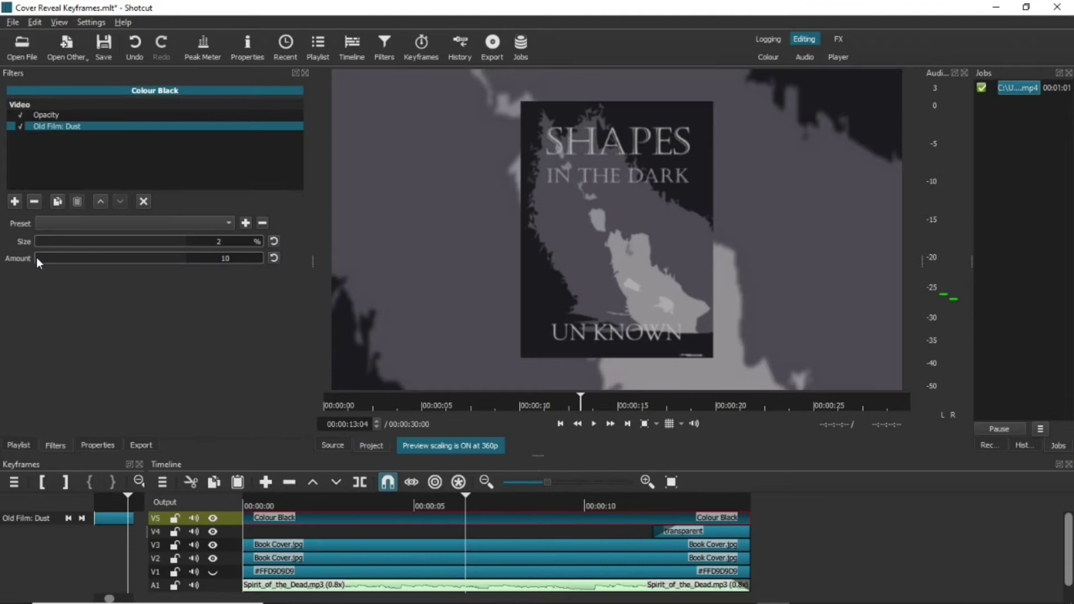
pyautogui.click(592, 425)
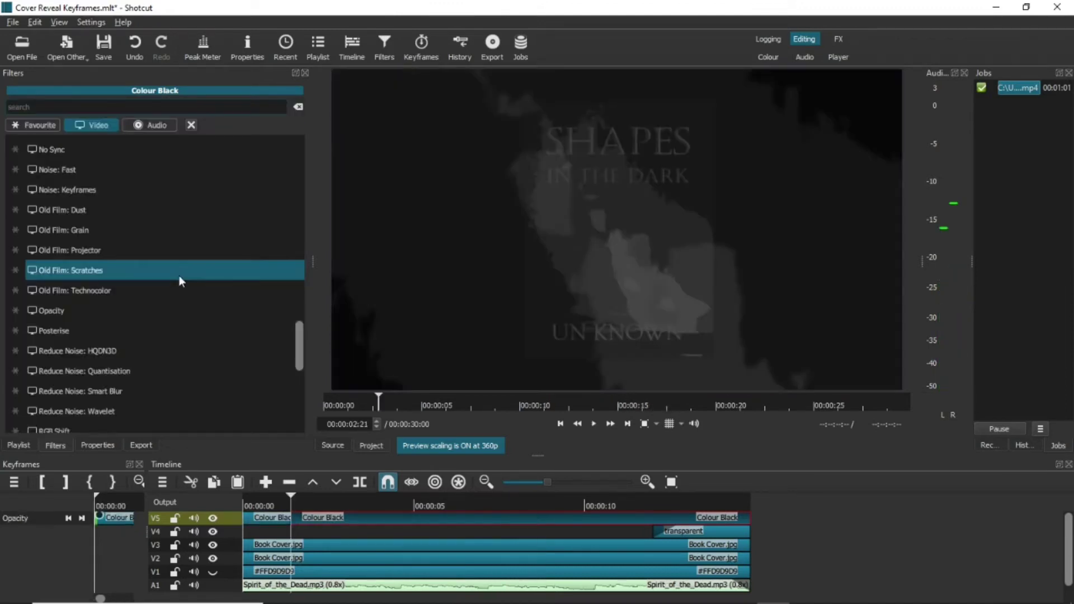
# Add Old Film: Scratches (Amount 6), split the overlay at 00:00:05:17, and open the filter list.
pyautogui.click(179, 275)
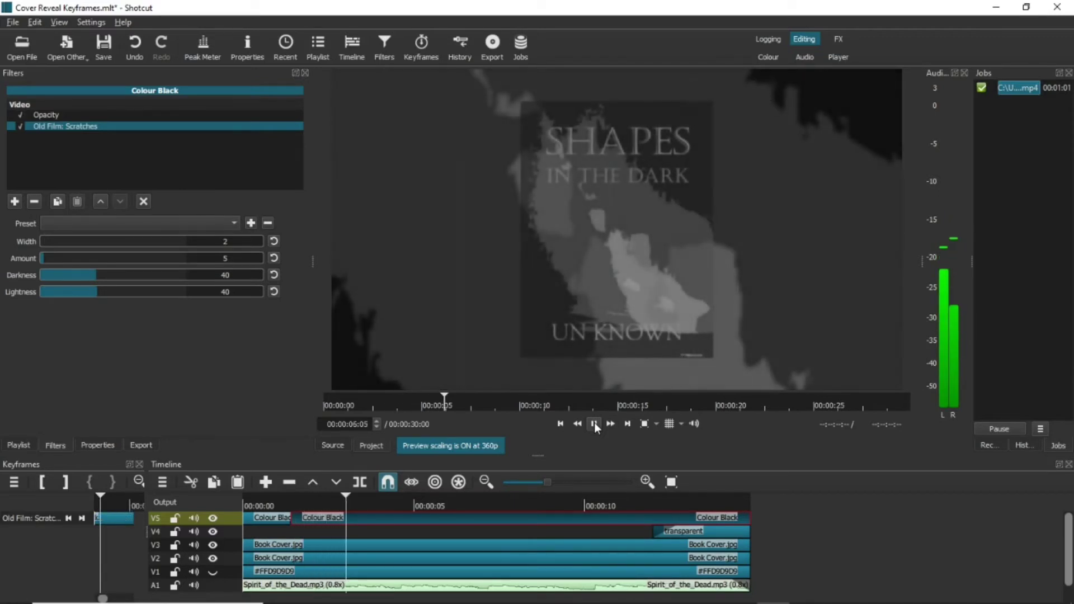
pyautogui.click(338, 517)
pyautogui.press('s')
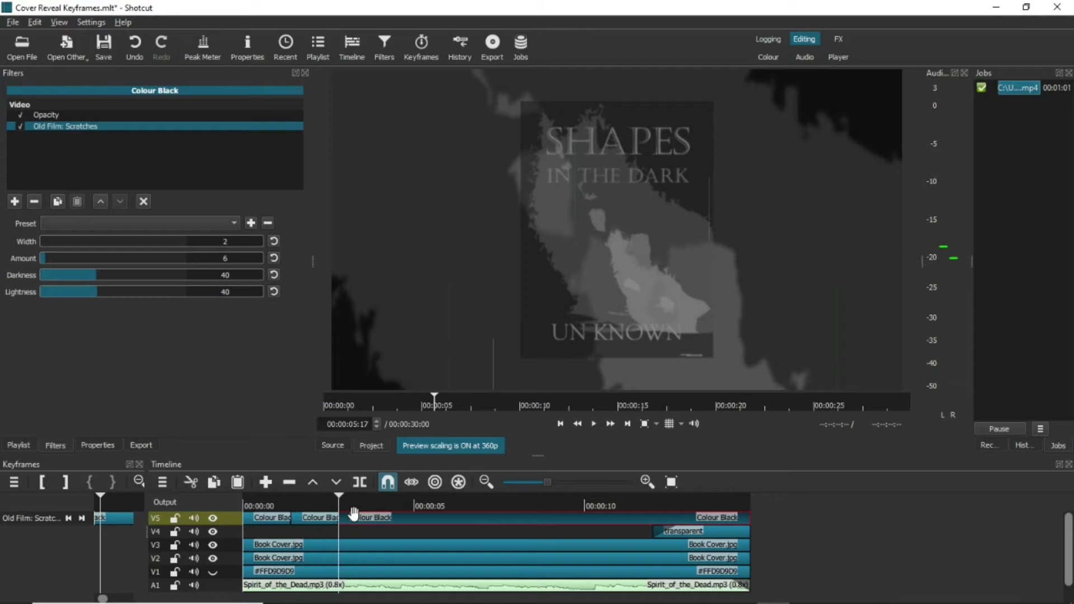
pyautogui.click(15, 200)
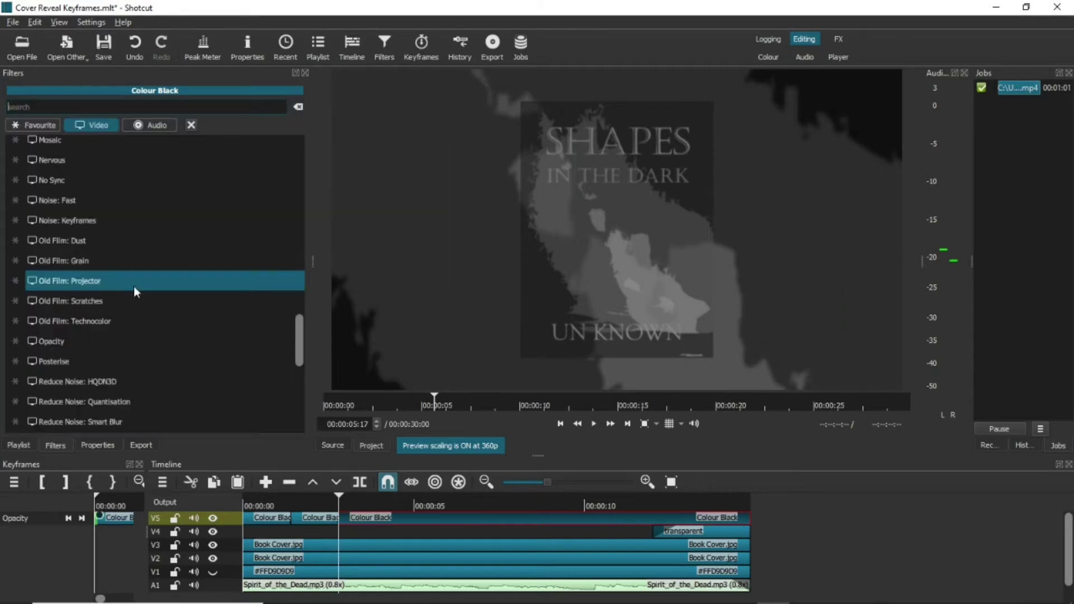
# Add Old Film: Projector to the new piece and preview it, pausing at 00:00:12:07.
pyautogui.click(133, 286)
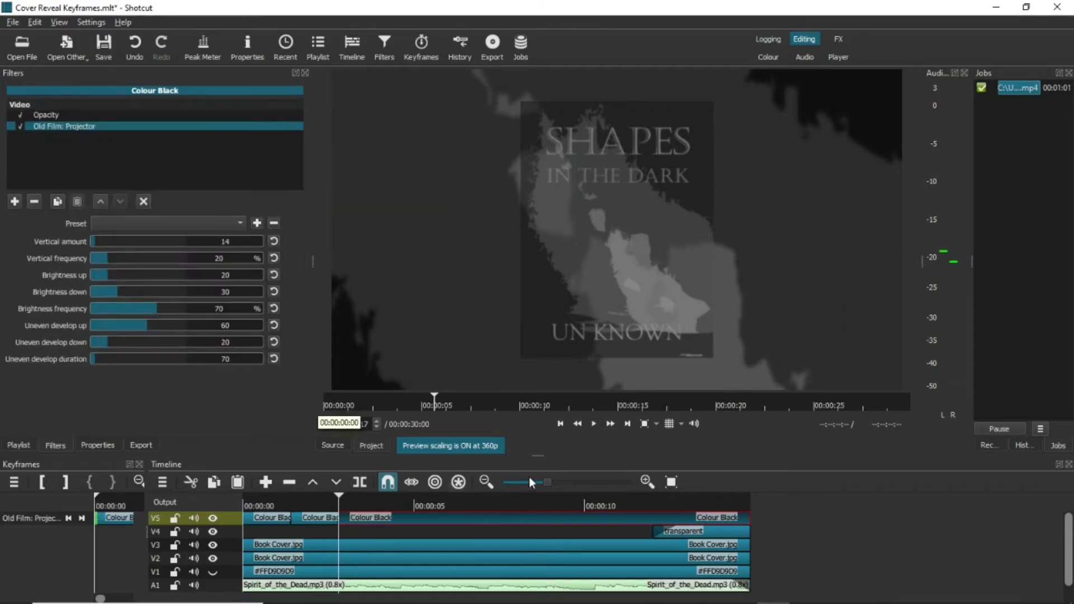
pyautogui.click(594, 423)
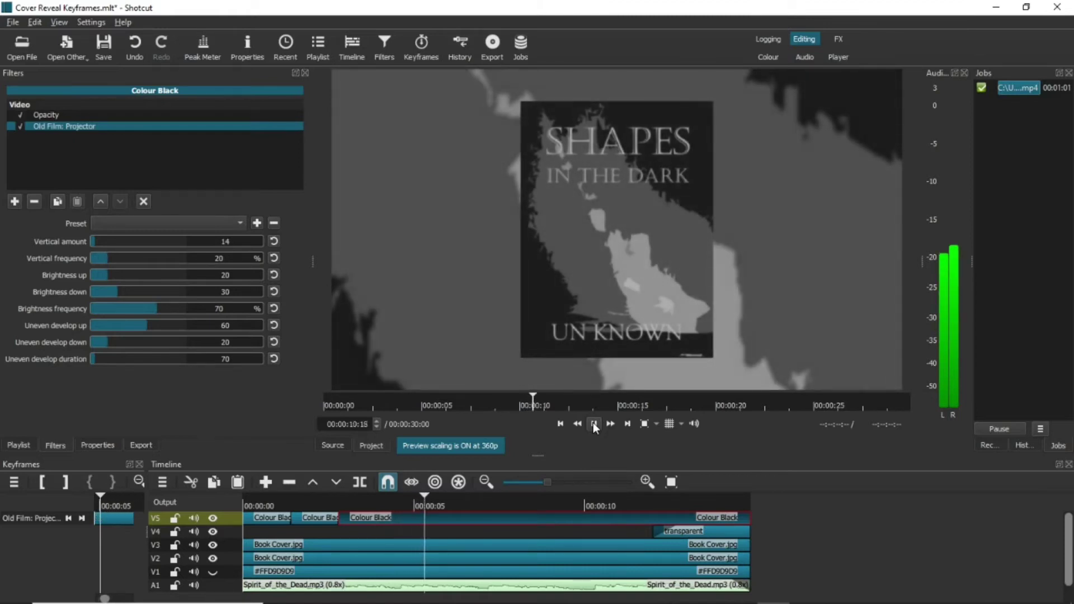
pyautogui.click(594, 424)
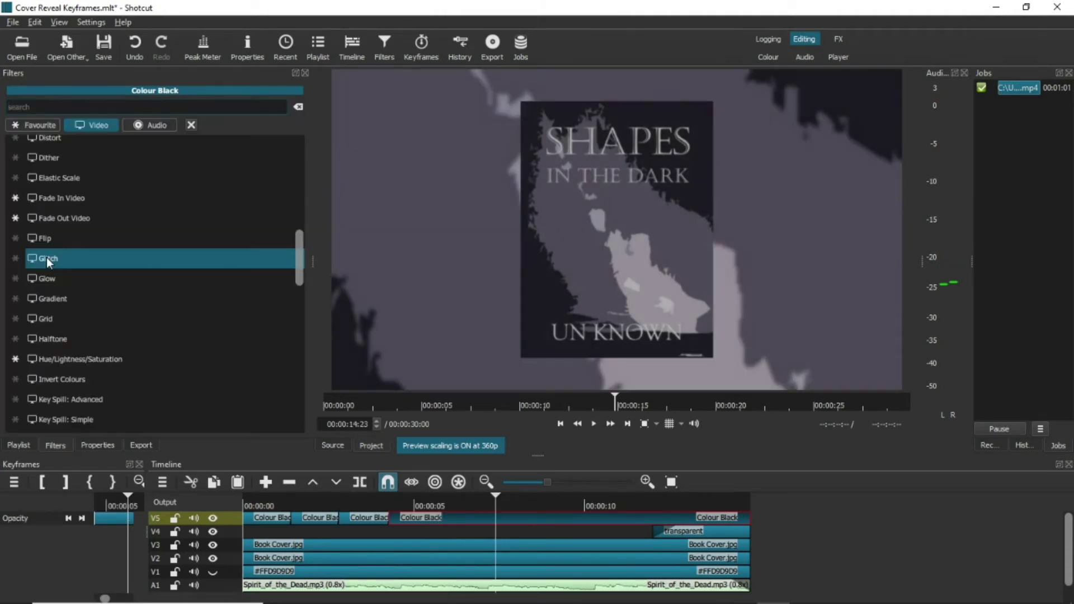
# Add a Glitch filter and preview it from 00:00:09:06, leaving the playhead at 00:00:11:14.
pyautogui.click(46, 258)
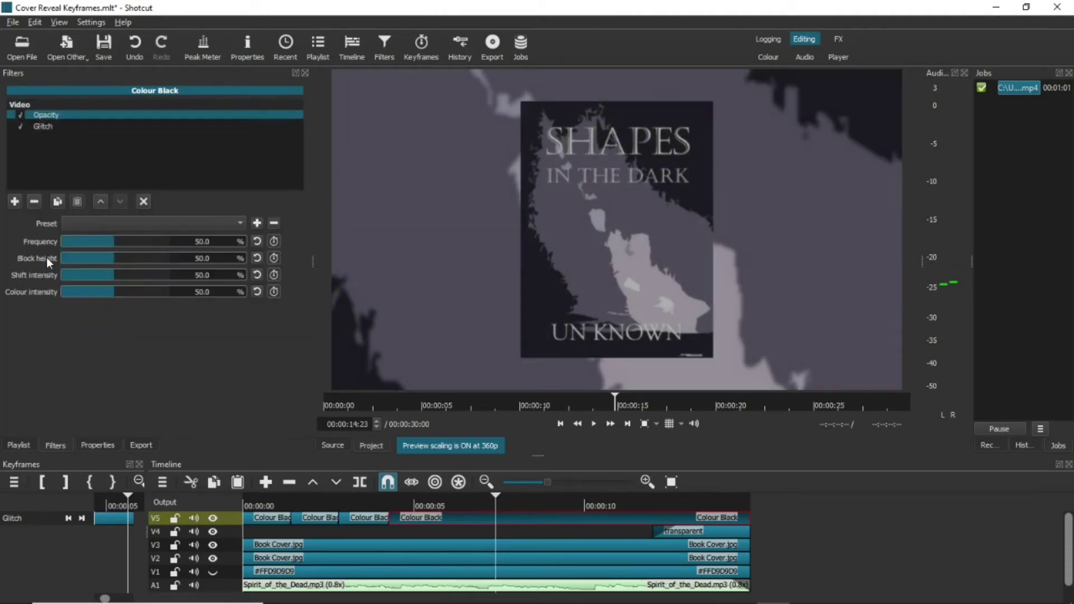
pyautogui.click(399, 502)
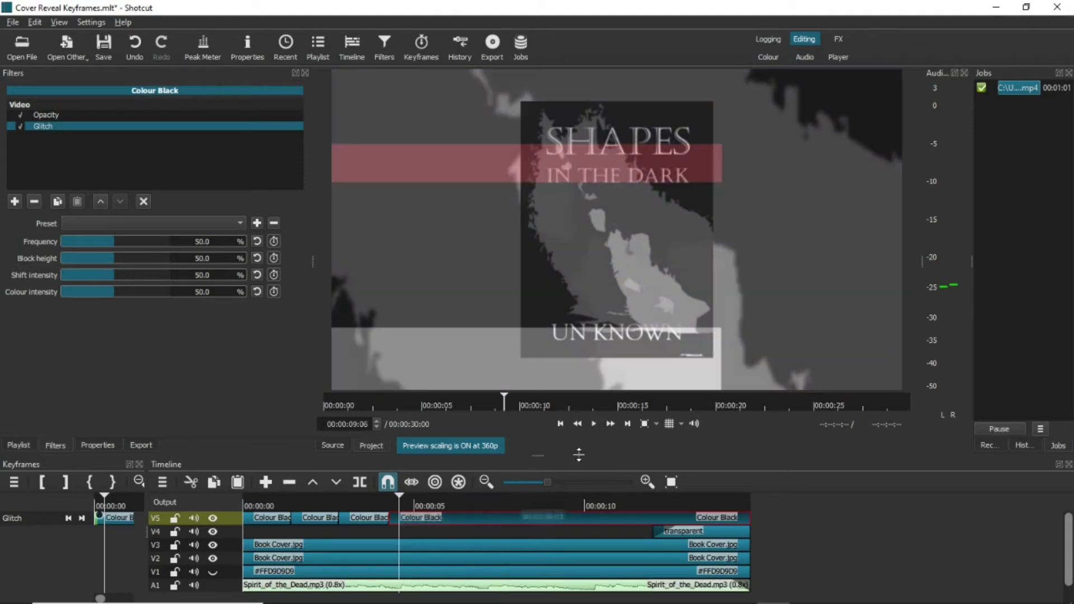
pyautogui.click(593, 425)
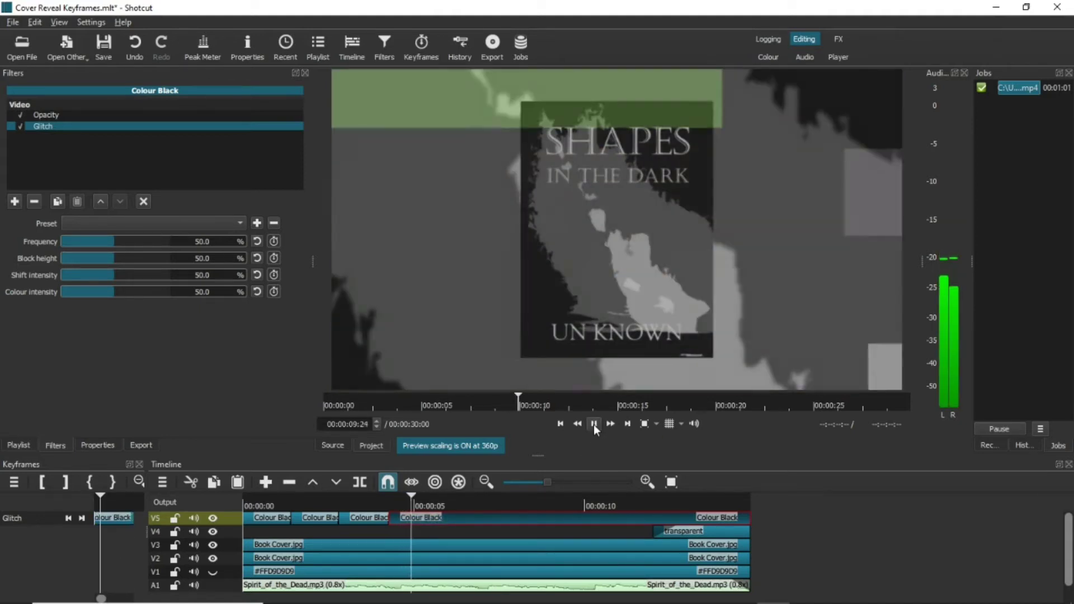
pyautogui.click(593, 425)
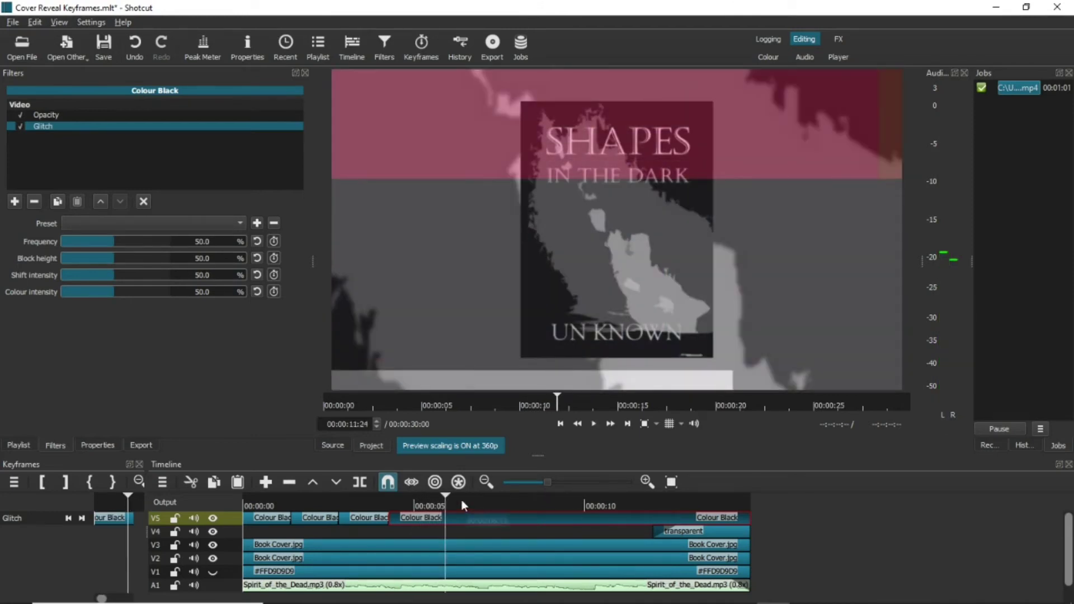
pyautogui.click(441, 499)
pyautogui.moveTo(442, 499); pyautogui.dragTo(440, 502)
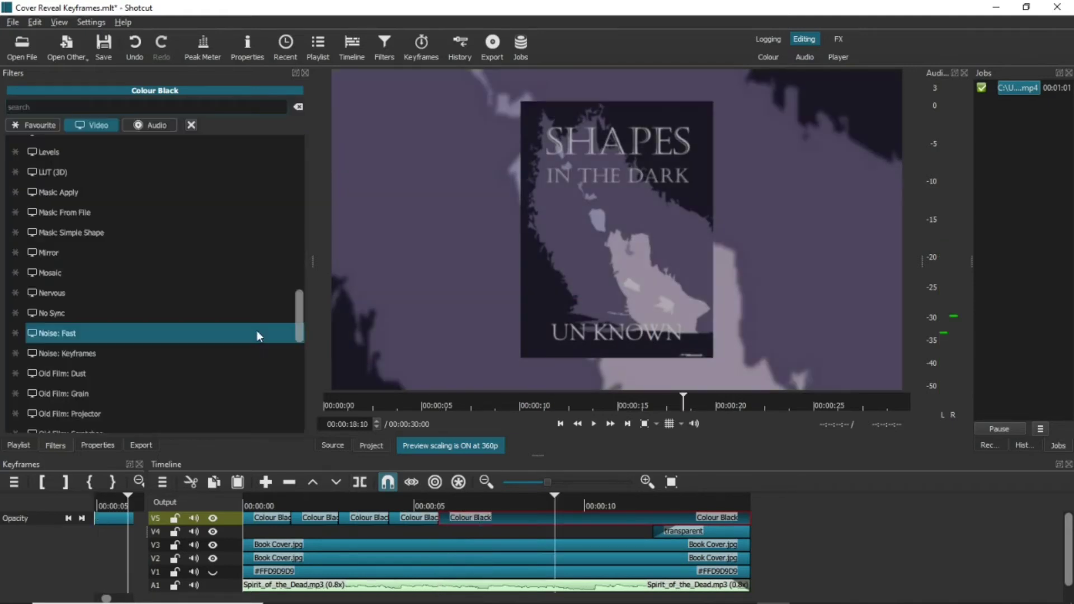
# Add a Noise: Fast filter at Amount 67 and preview it from 00:00:11:14.
pyautogui.click(256, 331)
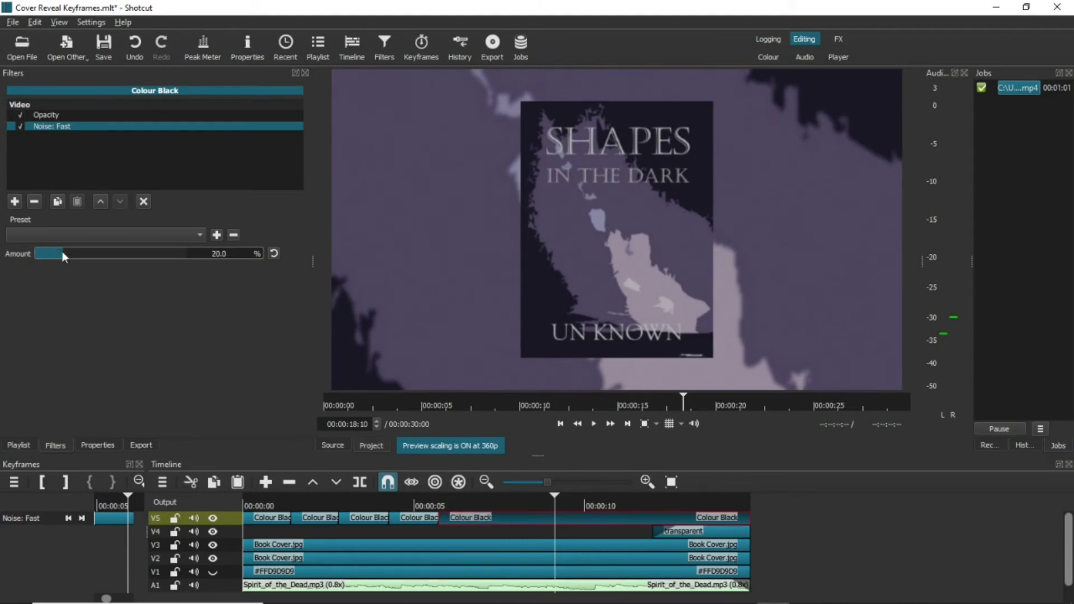
pyautogui.moveTo(62, 250); pyautogui.dragTo(136, 262)
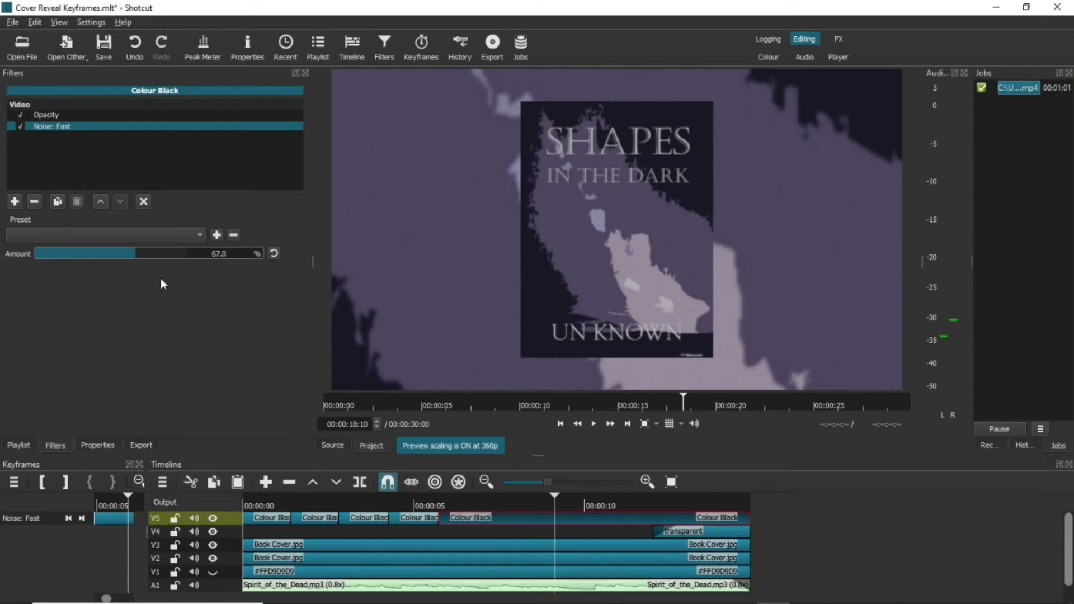
pyautogui.click(439, 500)
pyautogui.click(593, 424)
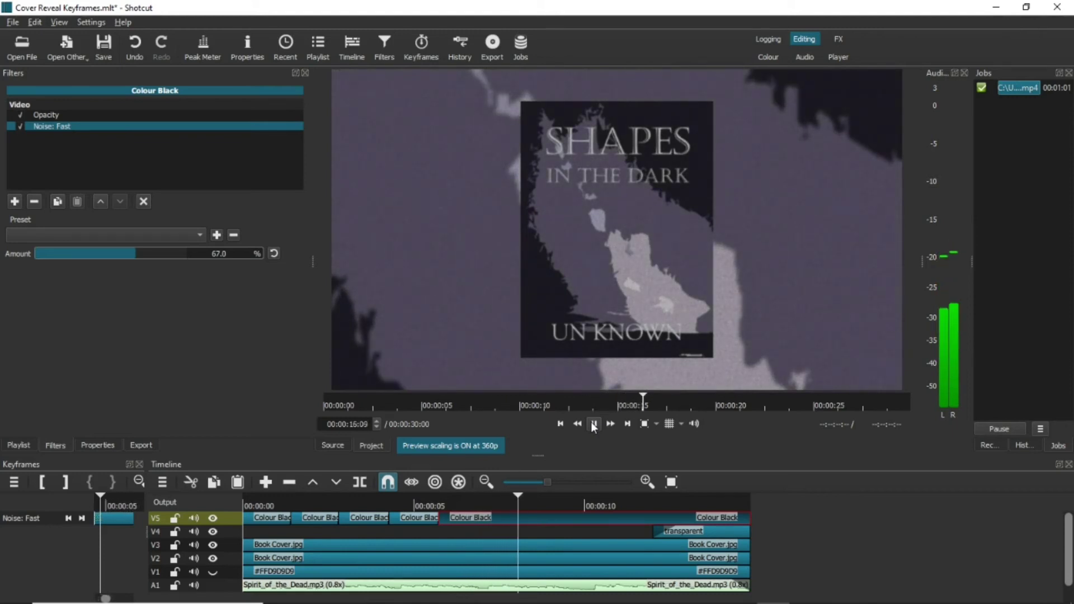
pyautogui.click(593, 423)
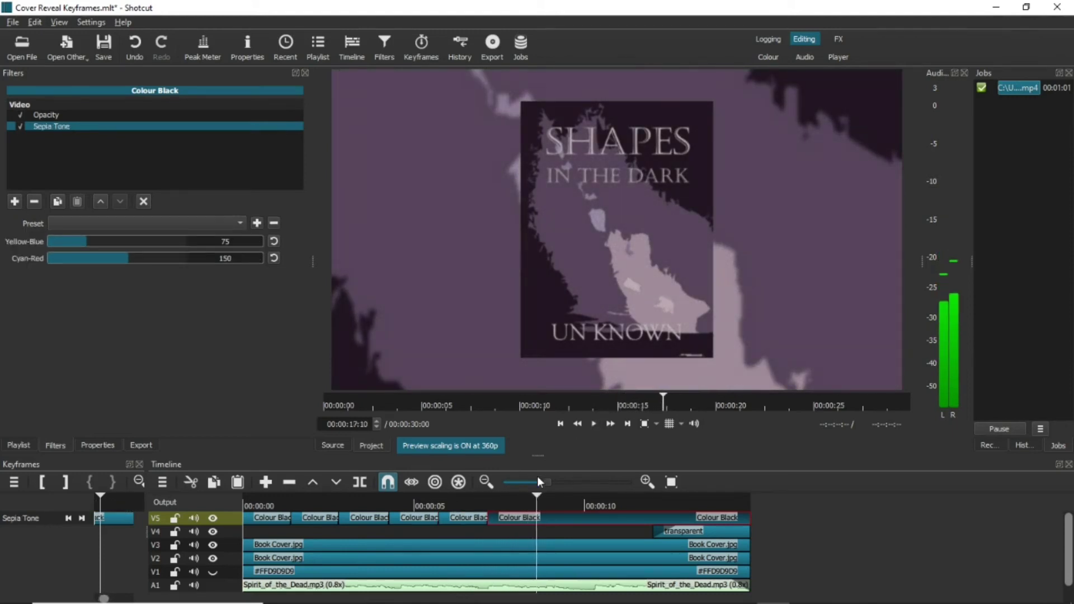
# Split the black overlay at 00:00:16:24 and start playback.
pyautogui.click(530, 496)
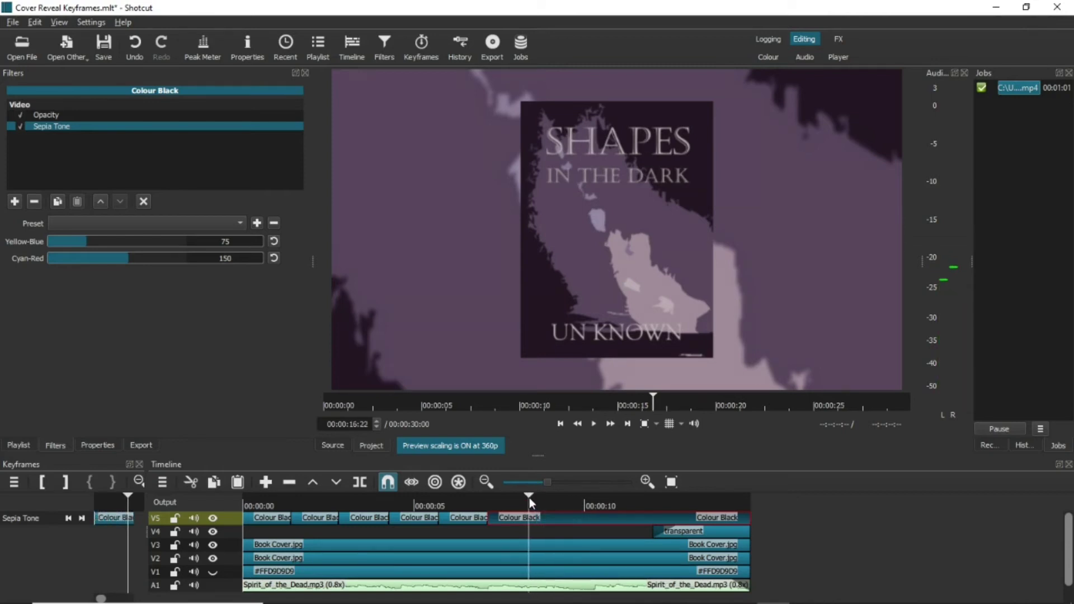
pyautogui.click(531, 498)
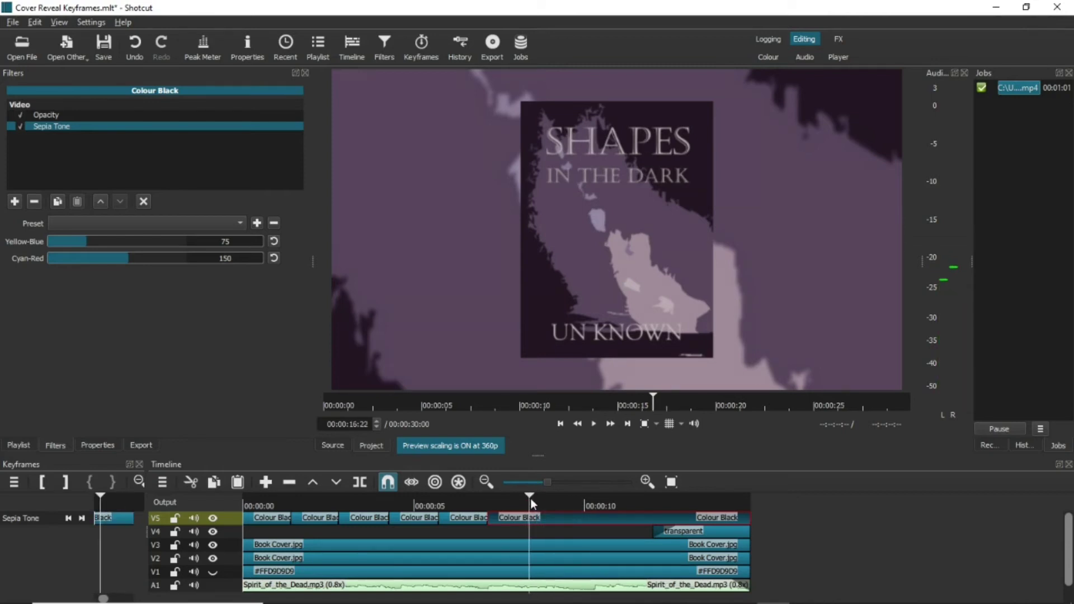
pyautogui.click(361, 483)
pyautogui.press('space')
pyautogui.click(15, 201)
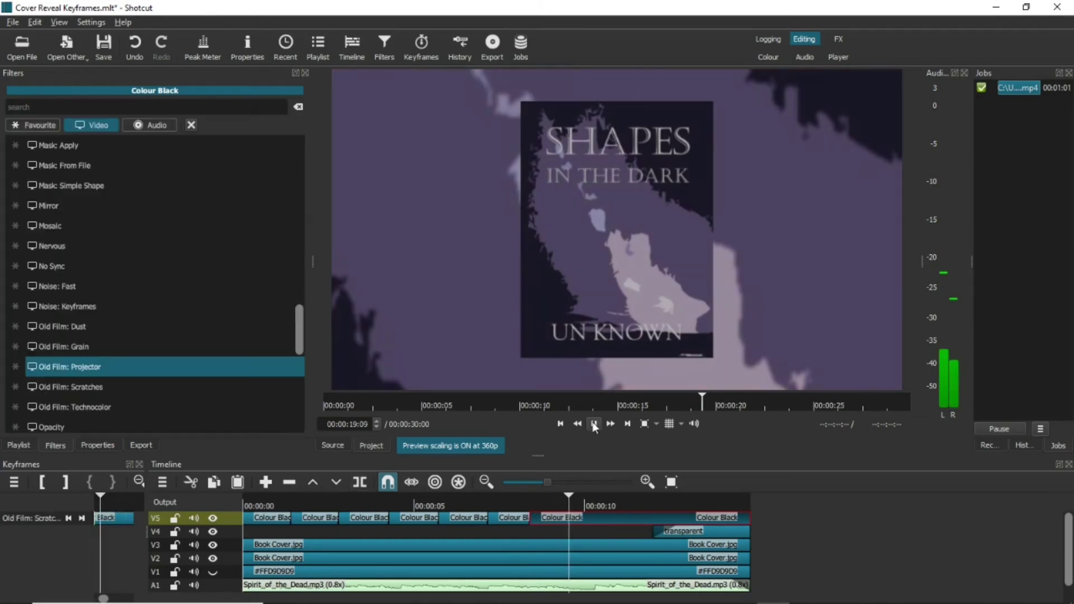